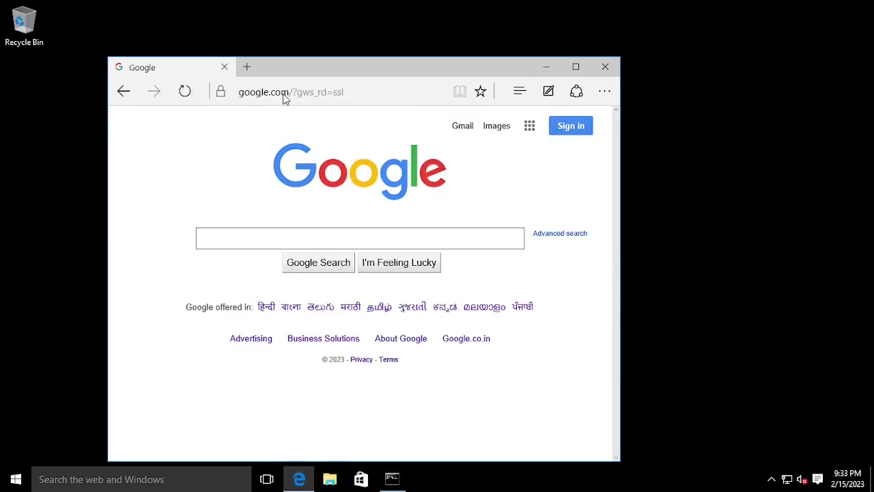
Dismiss the browser prompt, maximize Edge, and search Google for 'sketchup 2022'.
{"action": "left_click", "coordinate": [495, 264]}
{"action": "left_click", "coordinate": [575, 66]}
{"action": "left_click", "coordinate": [469, 181]}
{"action": "type", "text": "ske"}
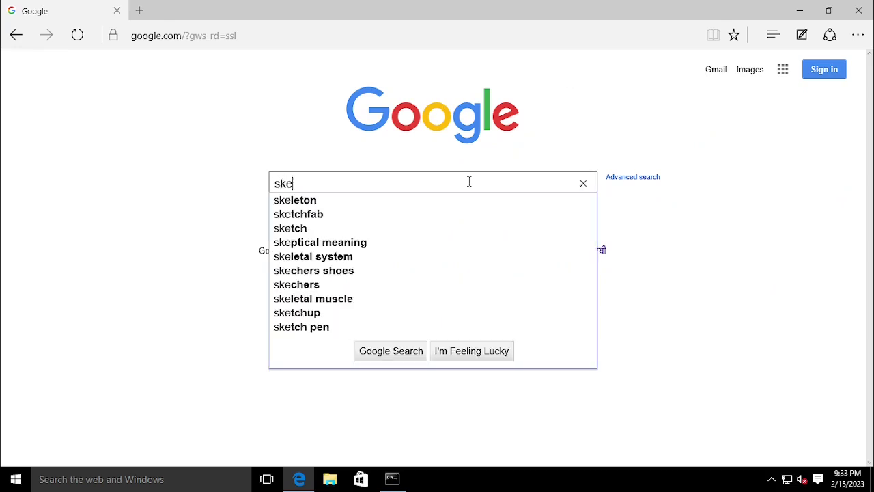
{"action": "type", "text": "tchup"}
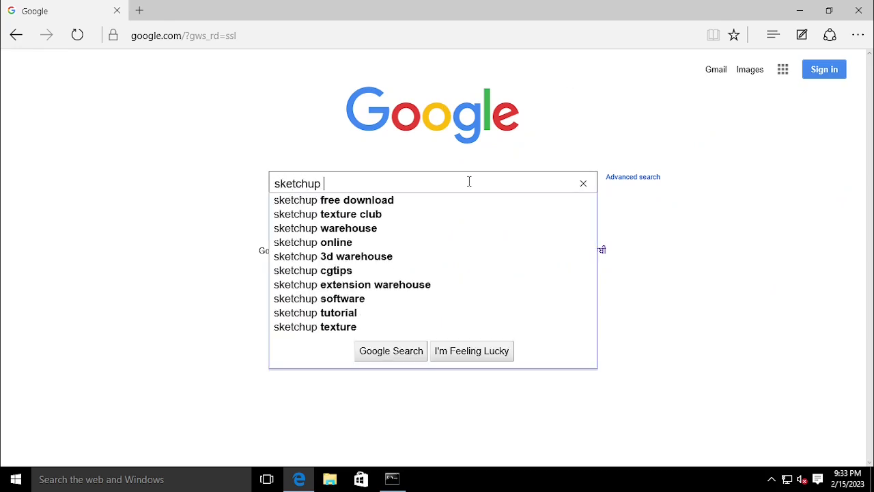
{"action": "type", "text": " 2022"}
{"action": "key", "text": "Return"}
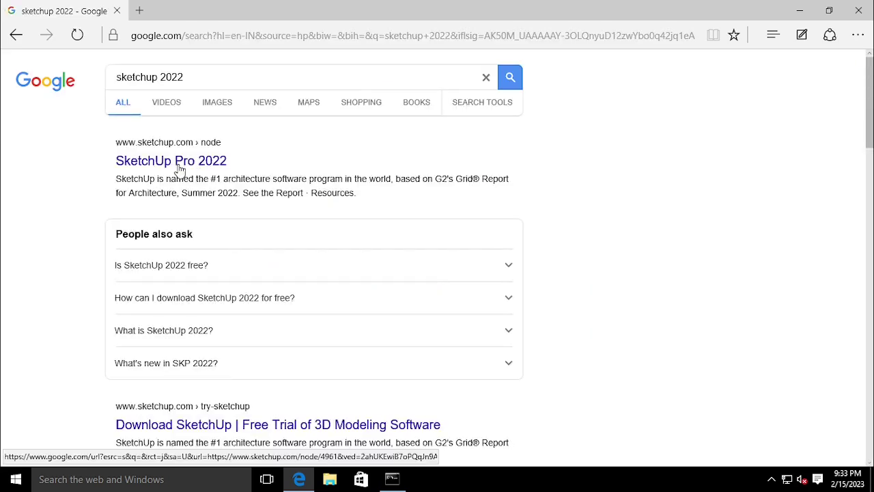
Refine the search to 'sketchup 2022 download' and open the Downloading SketchUp result in a new tab.
{"action": "left_click", "coordinate": [214, 78]}
{"action": "type", "text": "download"}
{"action": "key", "text": "Return"}
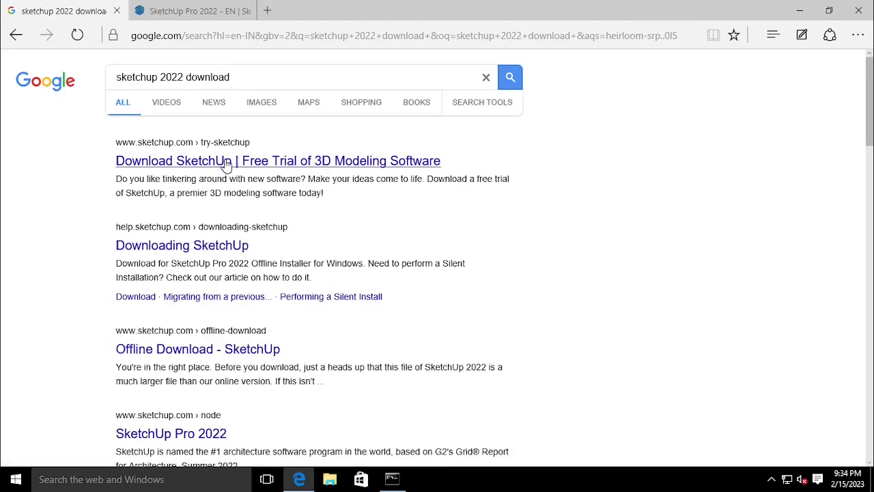
{"action": "middle_click", "coordinate": [217, 247]}
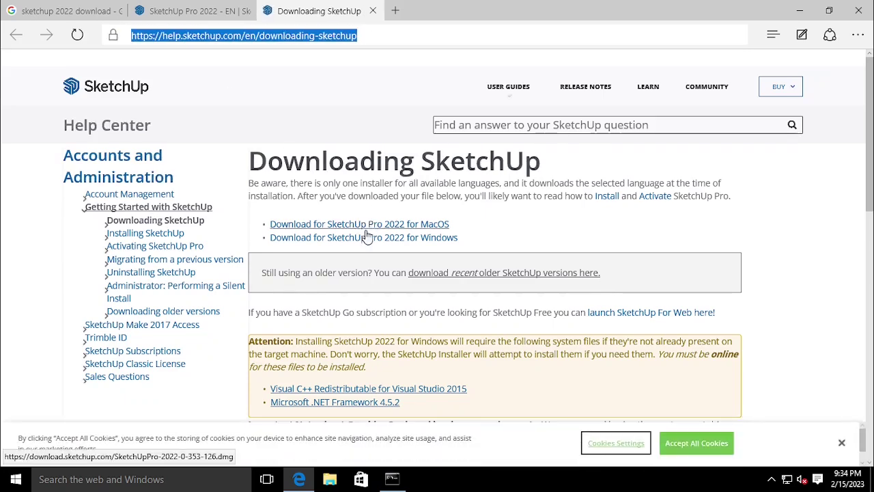
Download the SketchUp Pro 2022 for Windows installer and show the browser's downloads list.
{"action": "left_click", "coordinate": [366, 242]}
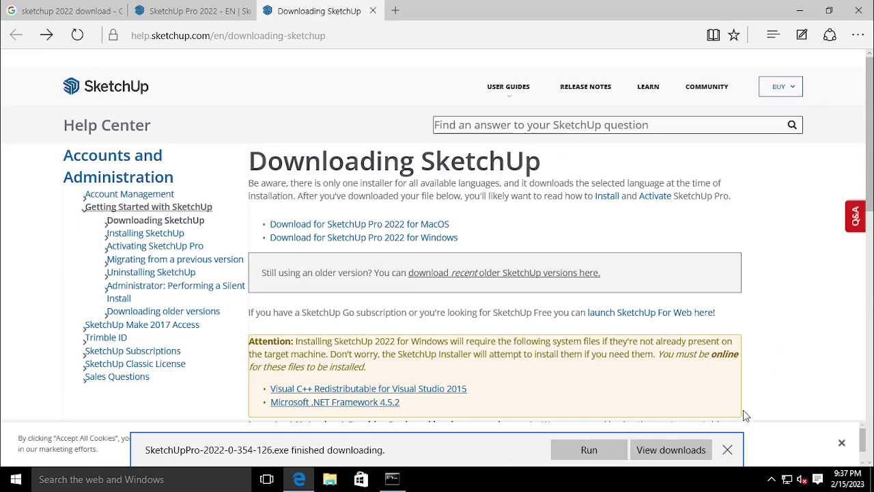
{"action": "left_click", "coordinate": [672, 451]}
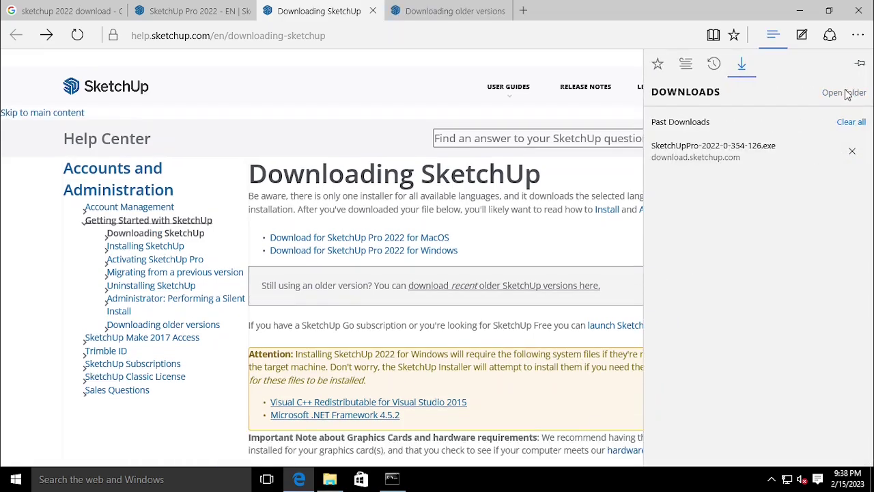
Run SketchUpPro-2022-0-354-126.exe from the Downloads folder with admin approval, then close all Edge tabs.
{"action": "left_click", "coordinate": [843, 94]}
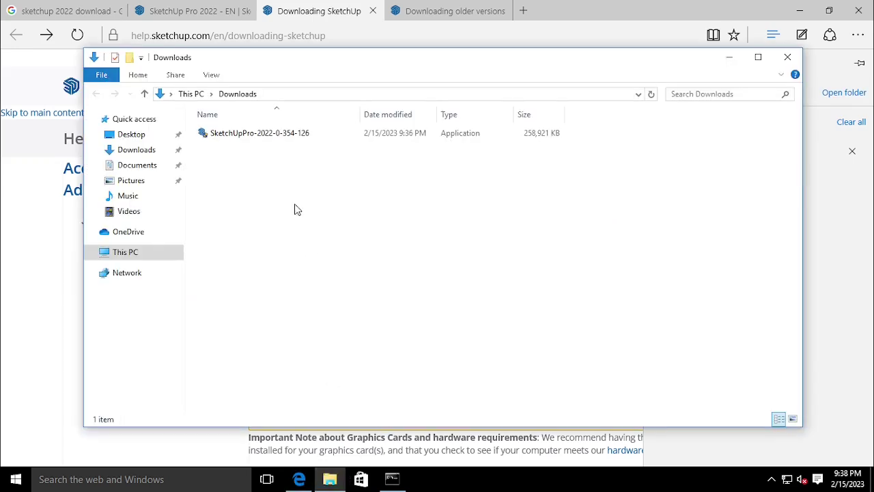
{"action": "left_click", "coordinate": [276, 138]}
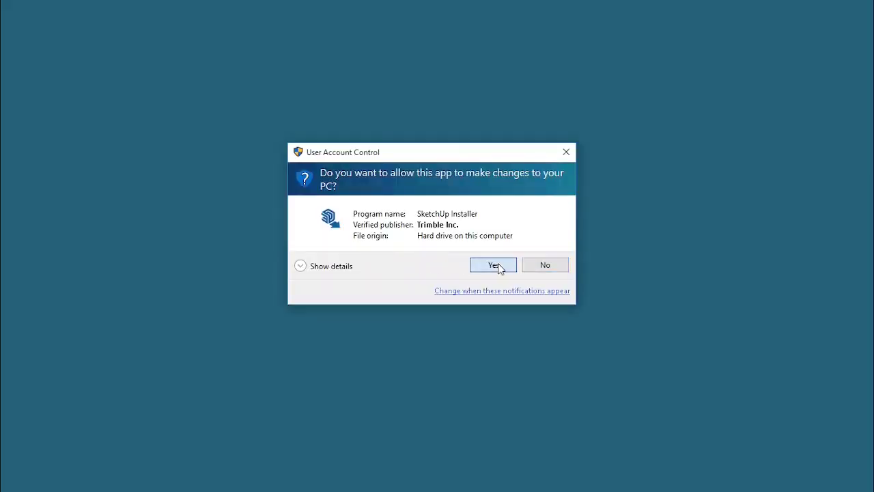
{"action": "left_click", "coordinate": [499, 266]}
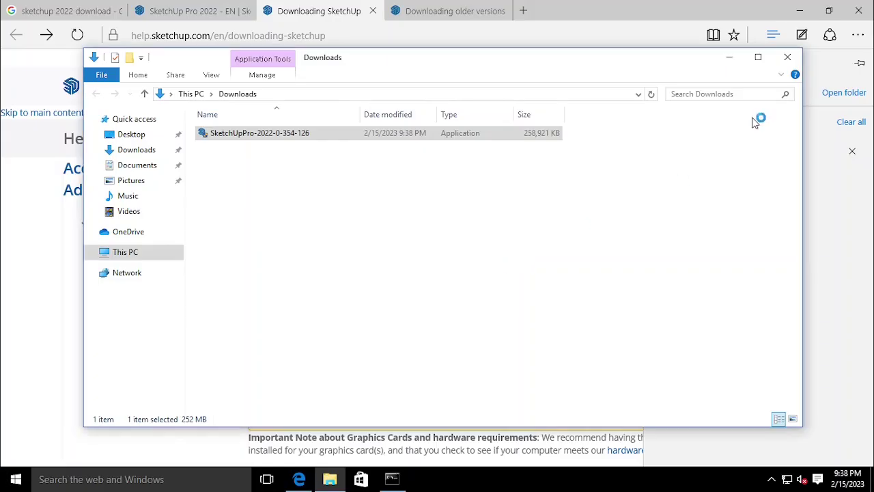
{"action": "left_click", "coordinate": [859, 10]}
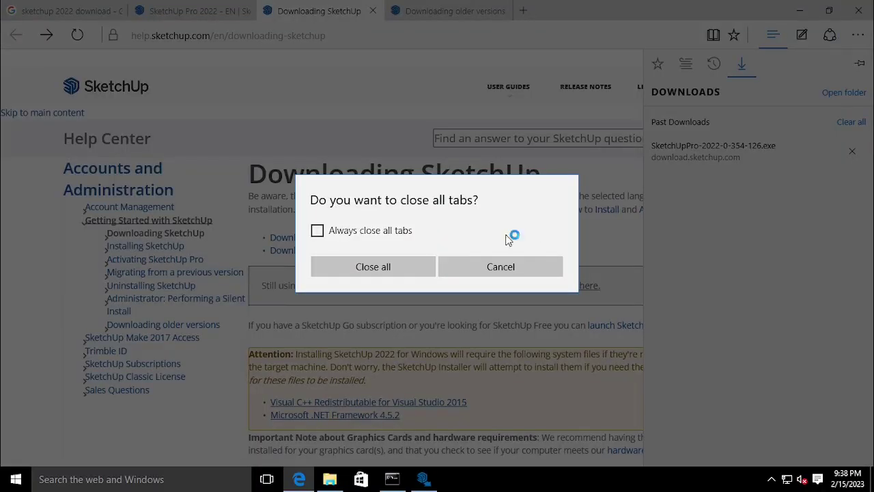
{"action": "left_click", "coordinate": [403, 267]}
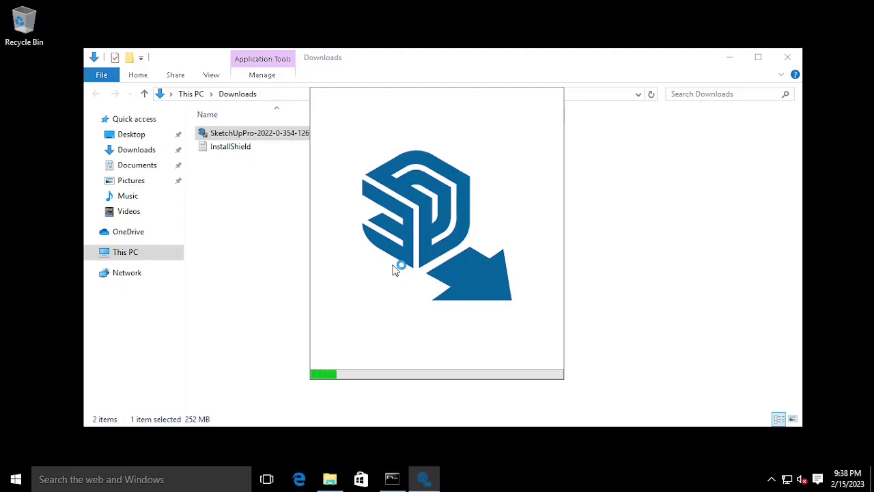
Close the Downloads folder and check, then cancel, the installer's destination folder chooser.
{"action": "left_click", "coordinate": [787, 57]}
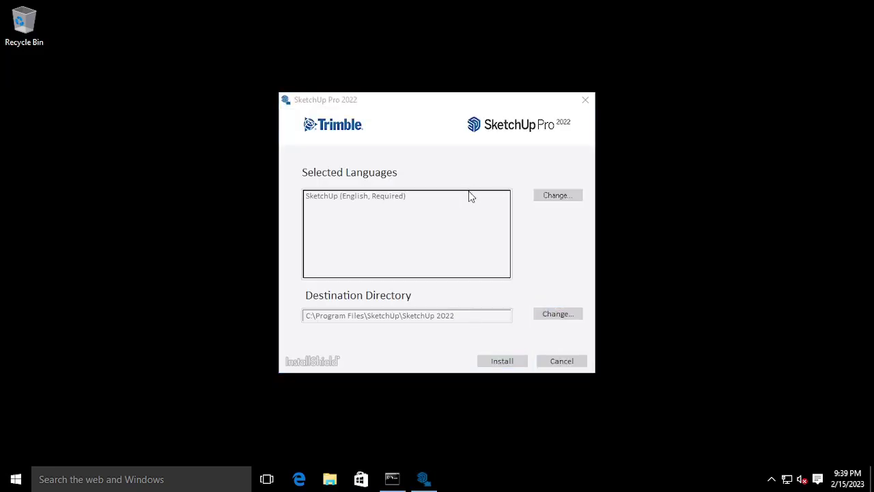
{"action": "left_click", "coordinate": [559, 313]}
{"action": "left_click", "coordinate": [503, 317]}
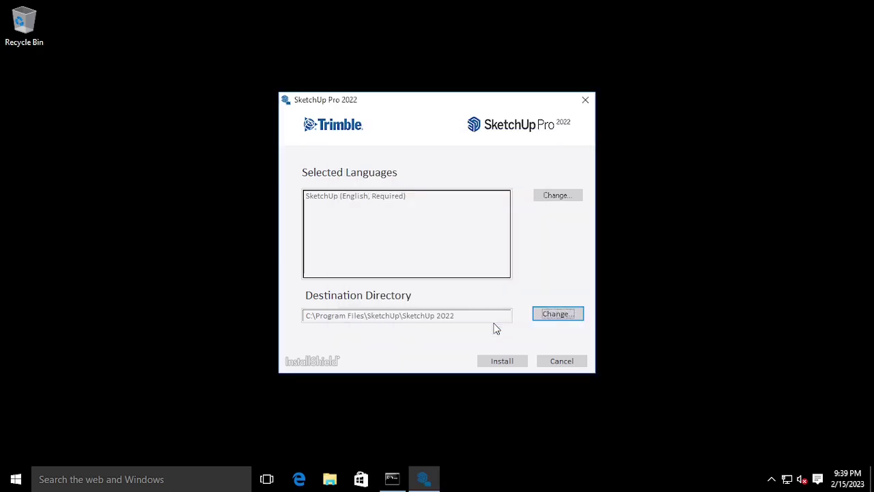
Inspect Local Disk (D:) in File Explorer, then reopen and cancel the destination chooser.
{"action": "key", "text": "super+e"}
{"action": "left_click", "coordinate": [117, 252]}
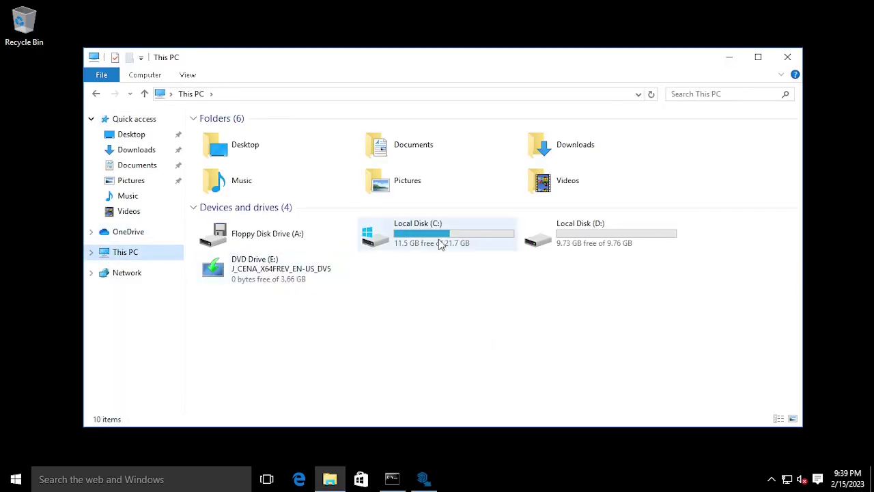
{"action": "left_click", "coordinate": [554, 241]}
{"action": "double_click", "coordinate": [555, 240]}
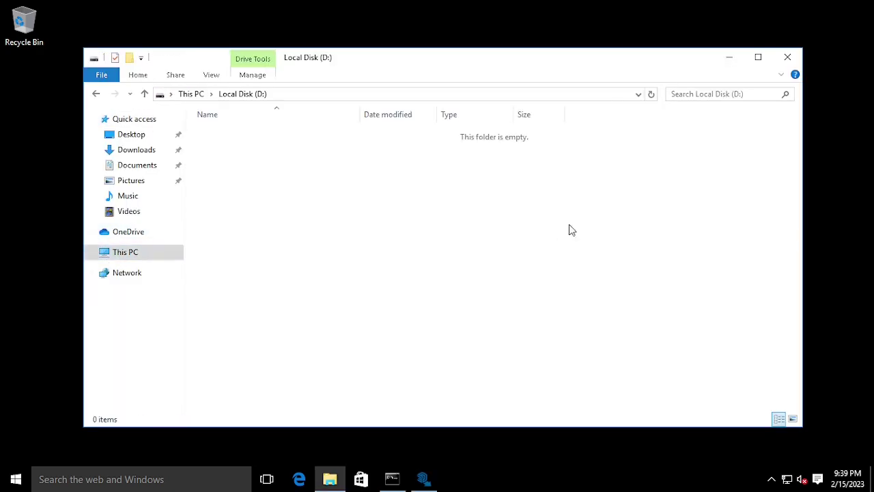
{"action": "left_click", "coordinate": [788, 57]}
{"action": "left_click", "coordinate": [565, 313]}
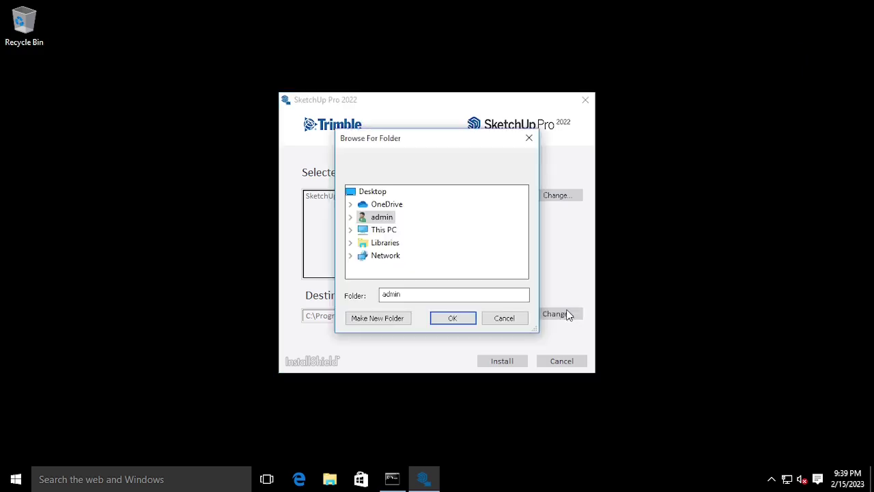
{"action": "left_click", "coordinate": [504, 317]}
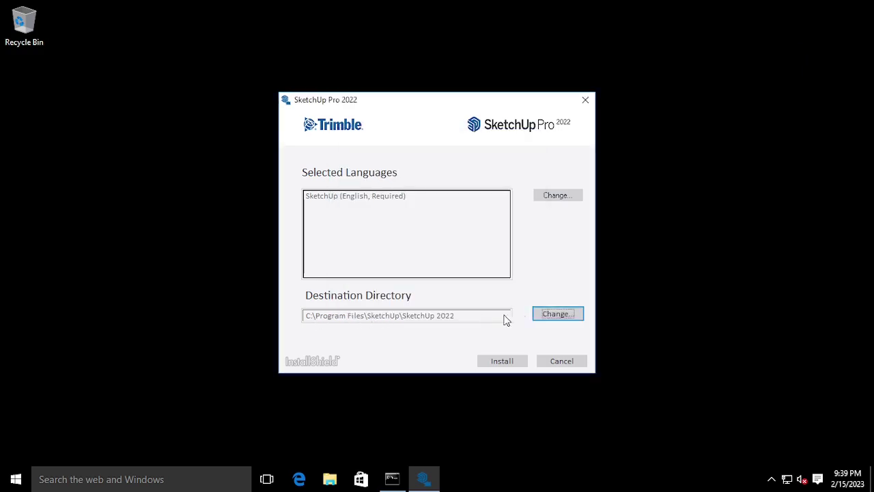
Select Local Disk (D:) under This PC in the destination folder browser.
{"action": "left_click", "coordinate": [546, 316]}
{"action": "left_click", "coordinate": [384, 231]}
{"action": "double_click", "coordinate": [385, 231]}
{"action": "scroll", "coordinate": [409, 253], "scroll_direction": "down", "scroll_amount": 3}
{"action": "left_click", "coordinate": [407, 216]}
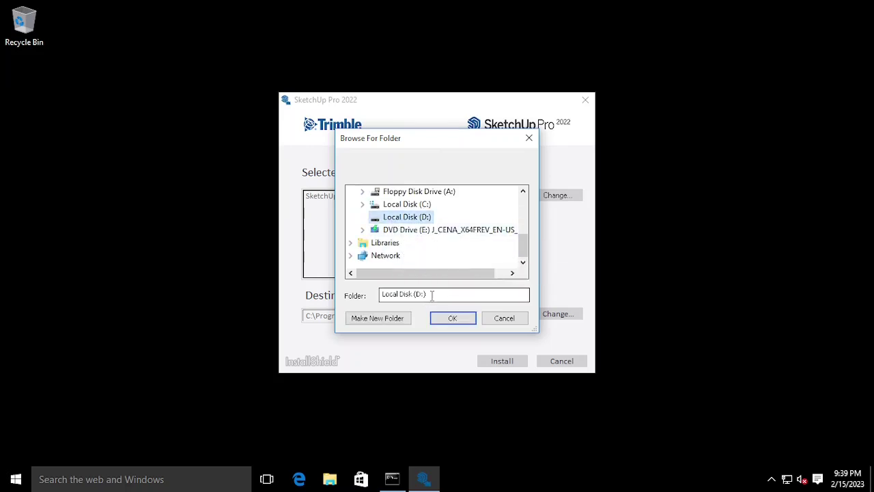
Create a new folder named SketchUp, confirm D:\SketchUp as destination, and start the installation.
{"action": "left_click", "coordinate": [378, 318]}
{"action": "left_click_drag", "start_coordinate": [526, 190], "coordinate": [527, 190]}
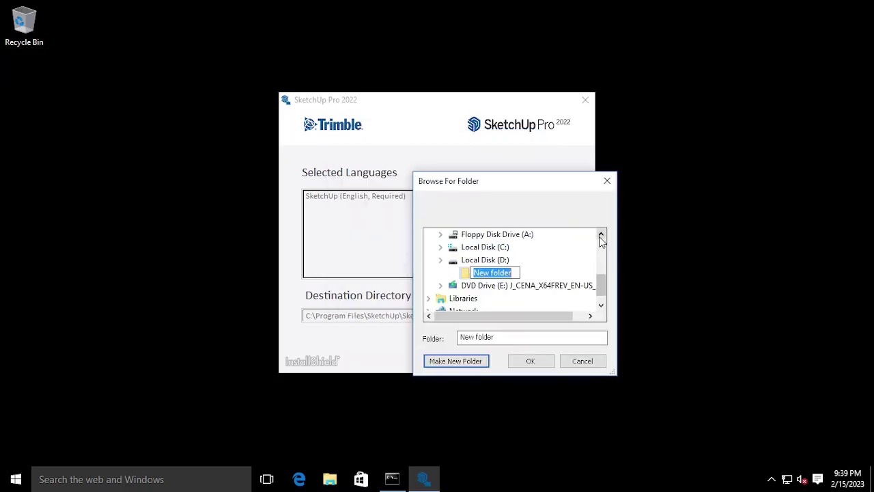
{"action": "type", "text": "SketchUp"}
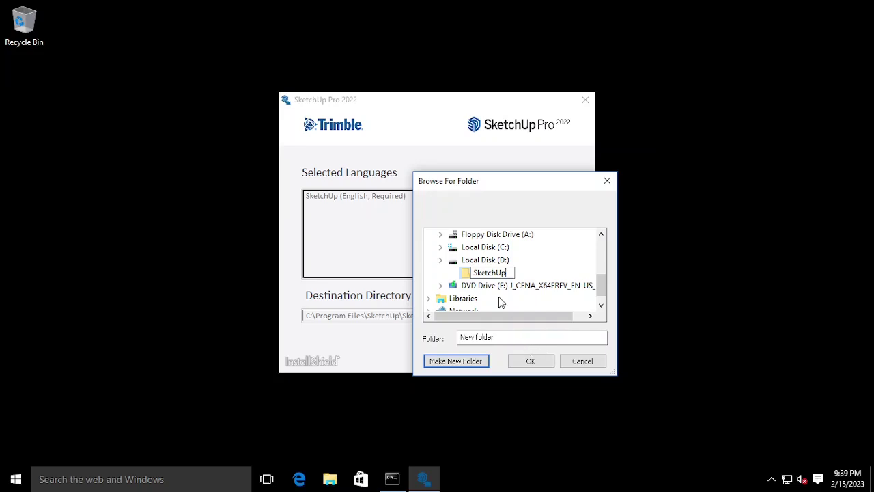
{"action": "left_click", "coordinate": [469, 275]}
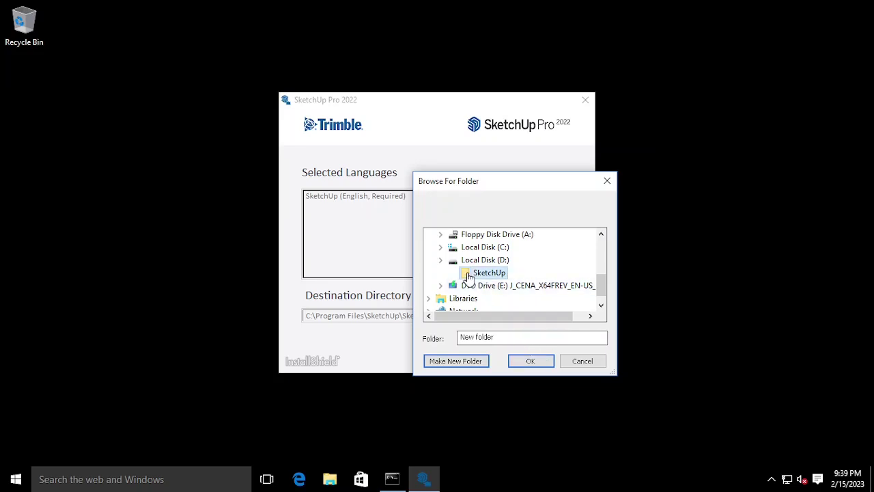
{"action": "left_click", "coordinate": [533, 364]}
{"action": "left_click", "coordinate": [521, 362]}
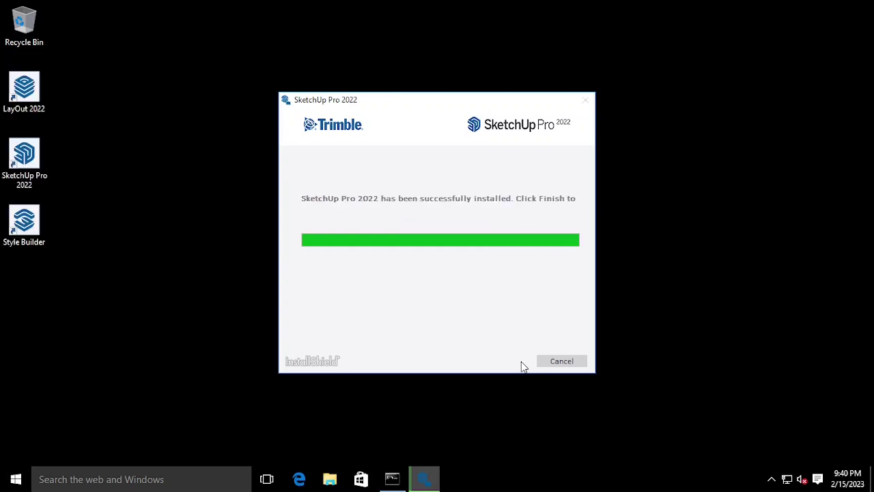
Finish the installer, accept the Trimble Product Terms in SketchUp Pro 2022, then launch LayOut 2022.
{"action": "left_click", "coordinate": [557, 362]}
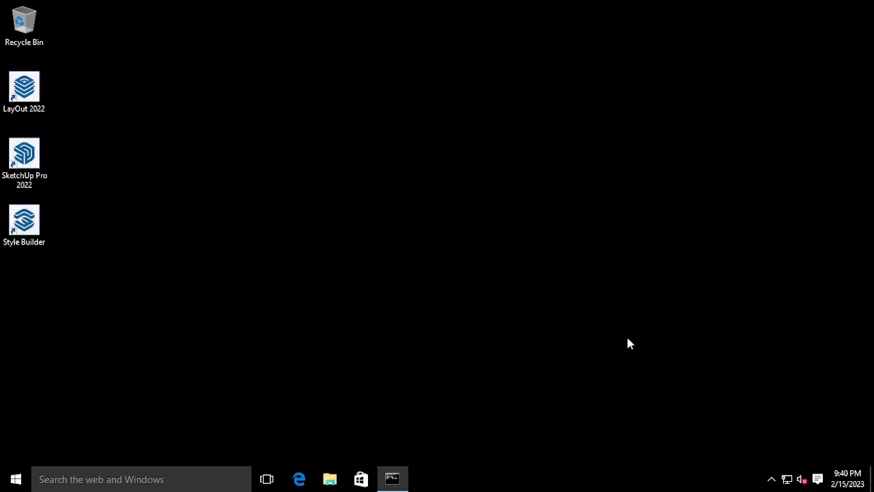
{"action": "double_click", "coordinate": [43, 167]}
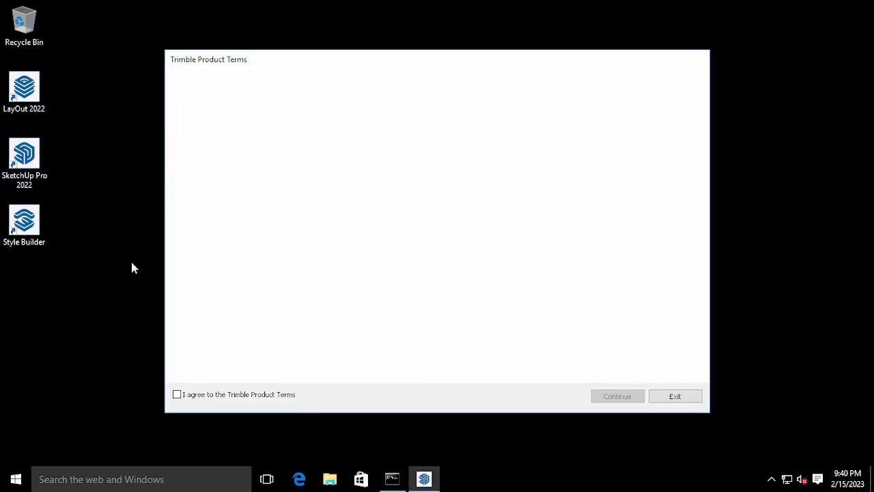
{"action": "left_click", "coordinate": [181, 397]}
{"action": "left_click", "coordinate": [182, 398]}
{"action": "left_click", "coordinate": [179, 395]}
{"action": "left_click", "coordinate": [618, 396]}
{"action": "double_click", "coordinate": [35, 108]}
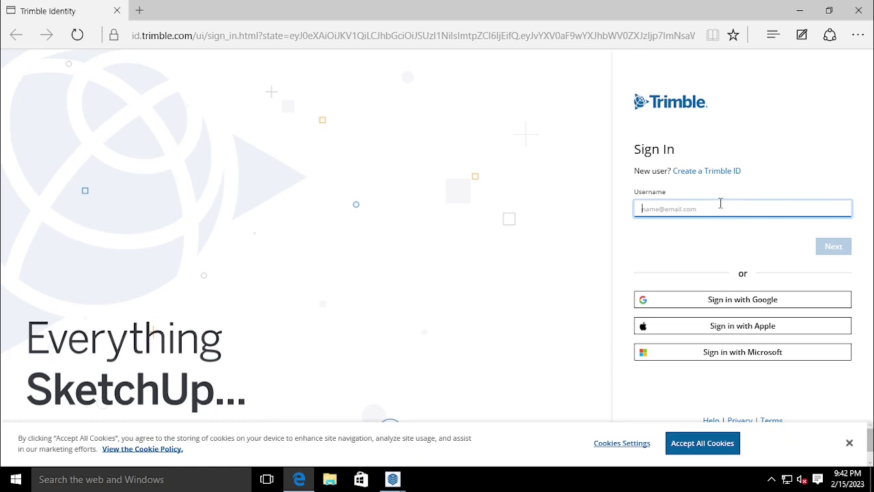
Sign in to Trimble Identity through Google, entering the account password.
{"action": "left_click", "coordinate": [714, 303]}
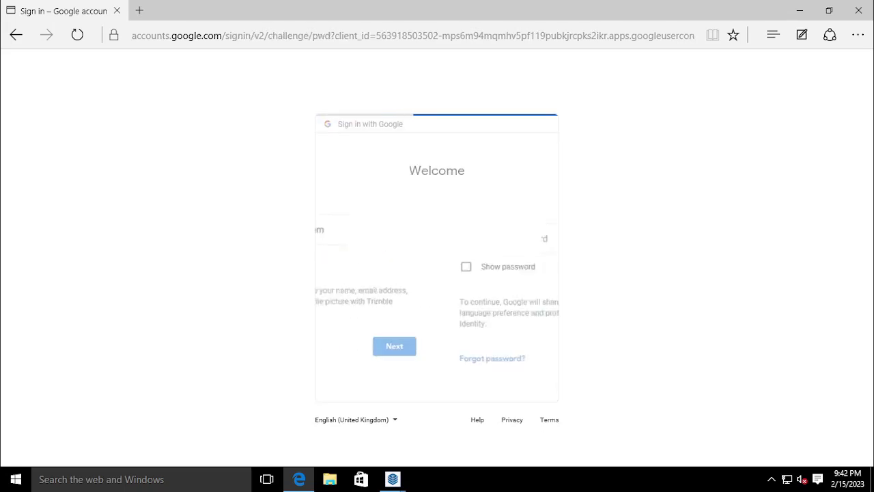
{"action": "type", "text": "••••••••••"}
{"action": "key", "text": "Return"}
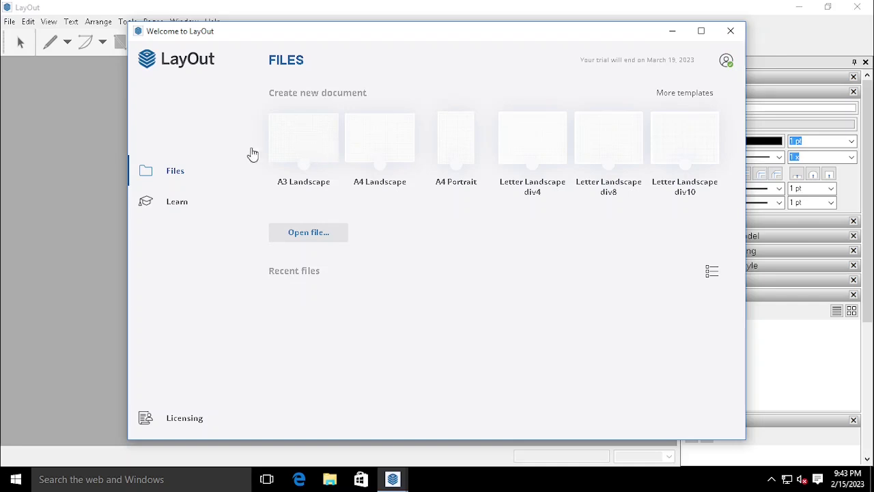
Create a blank A3 Landscape document in LayOut, then close LayOut.
{"action": "left_click", "coordinate": [324, 156]}
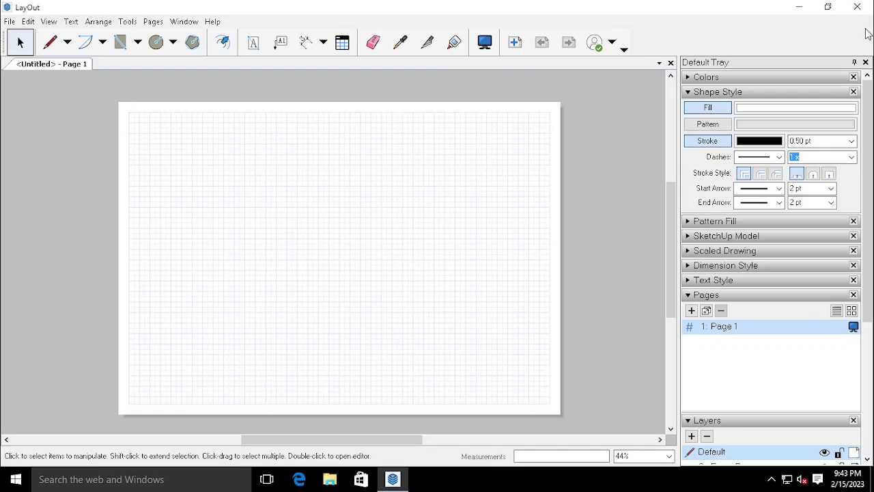
{"action": "left_click", "coordinate": [859, 7]}
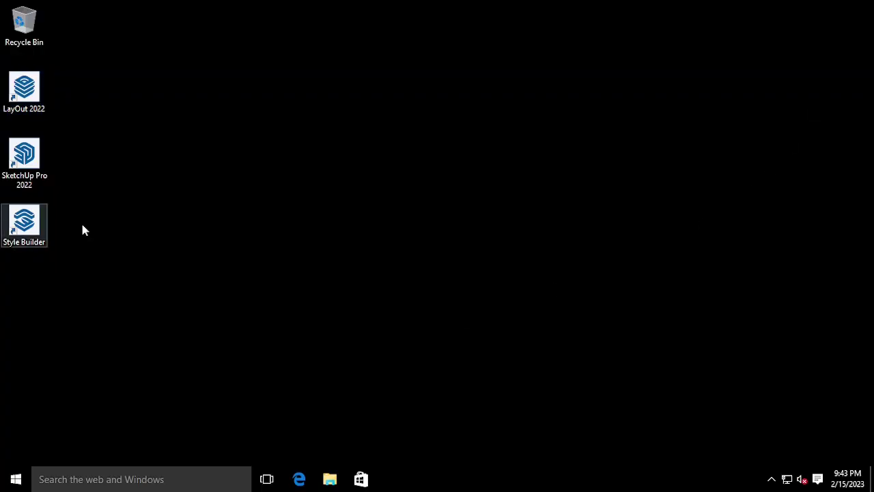
Open and dismiss the Start menu, then minimize the remote desktop session.
{"action": "left_click", "coordinate": [14, 479]}
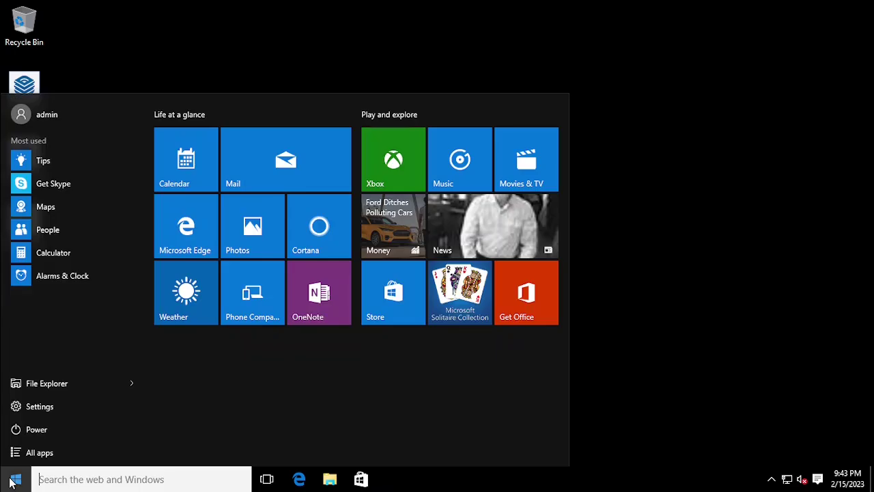
{"action": "left_click", "coordinate": [296, 45]}
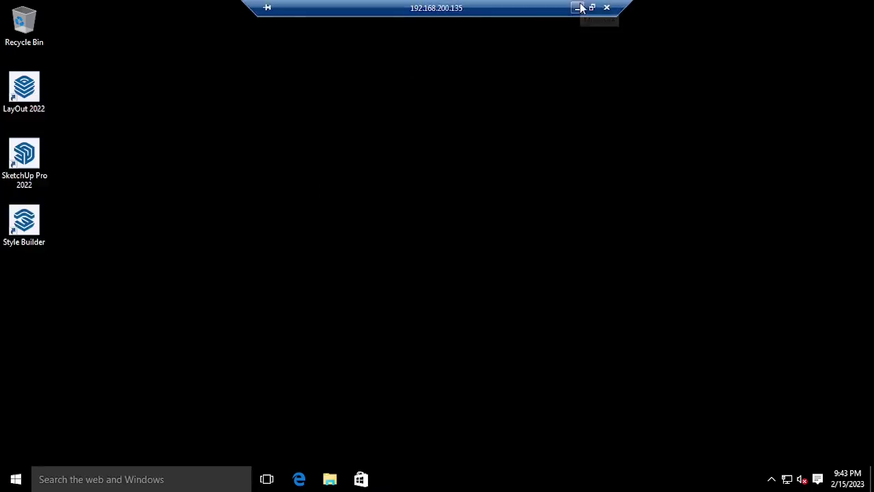
{"action": "left_click", "coordinate": [578, 6]}
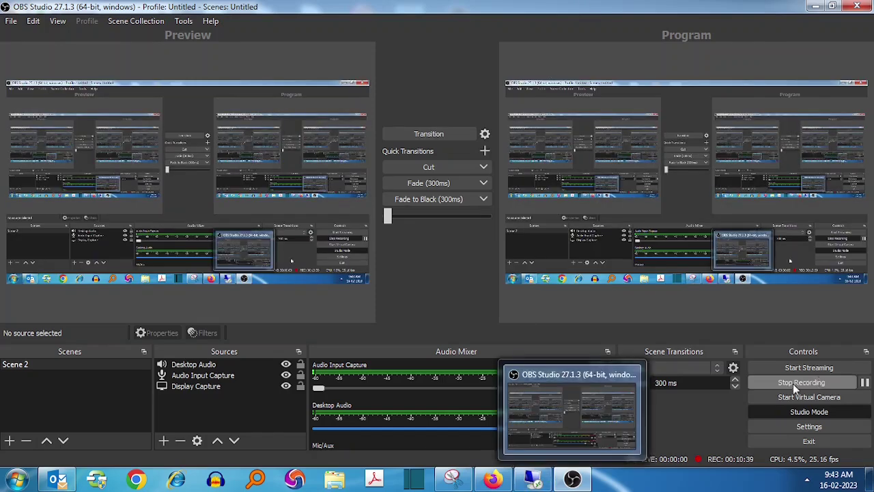